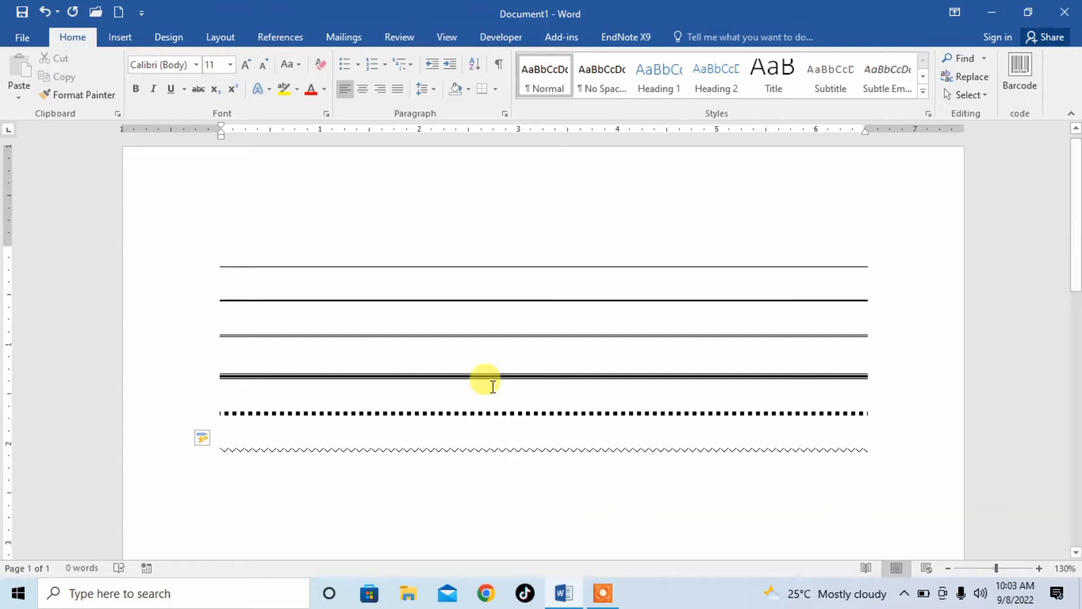
# - Start a blank document and turn three typed hyphens into a thin full-width line
pyautogui.click(119, 10)
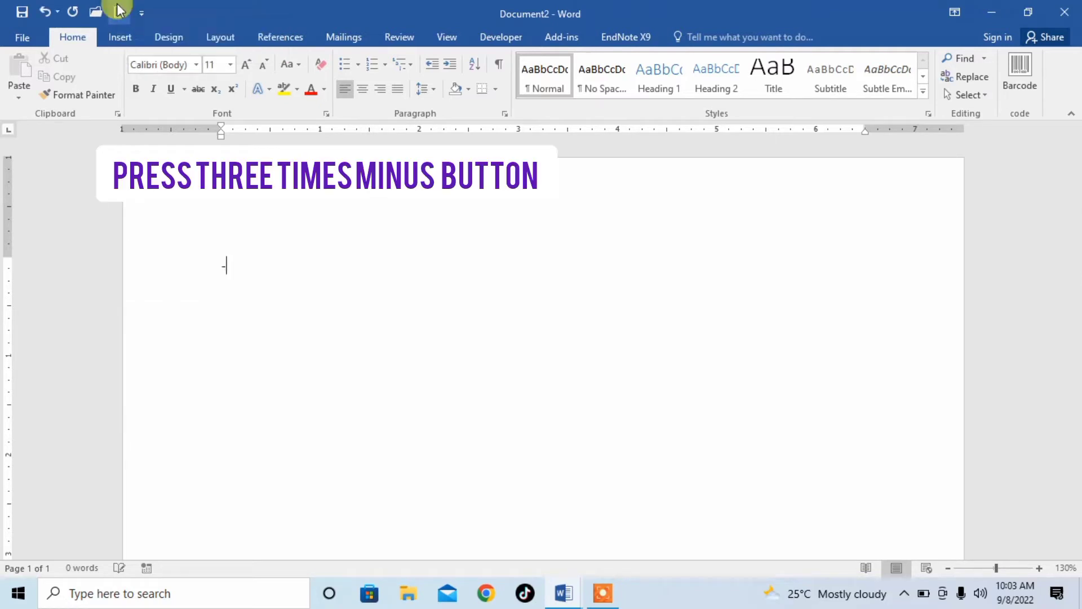
pyautogui.write('---')
pyautogui.press('Return')
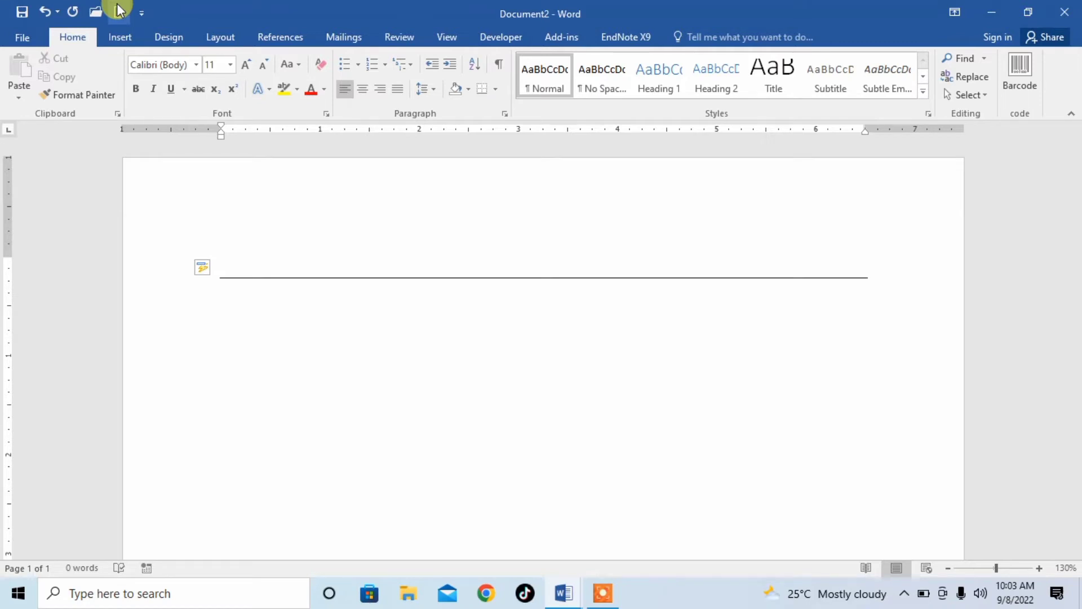
pyautogui.write('_____')
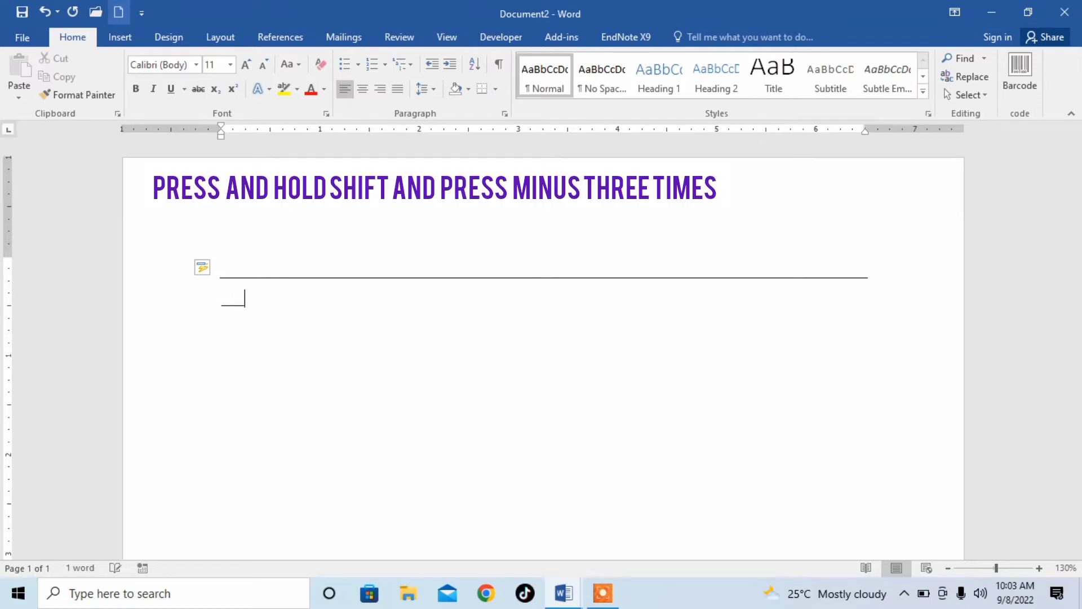
# - Turn three typed underscores into a bold line below the thin one
pyautogui.press('Return')
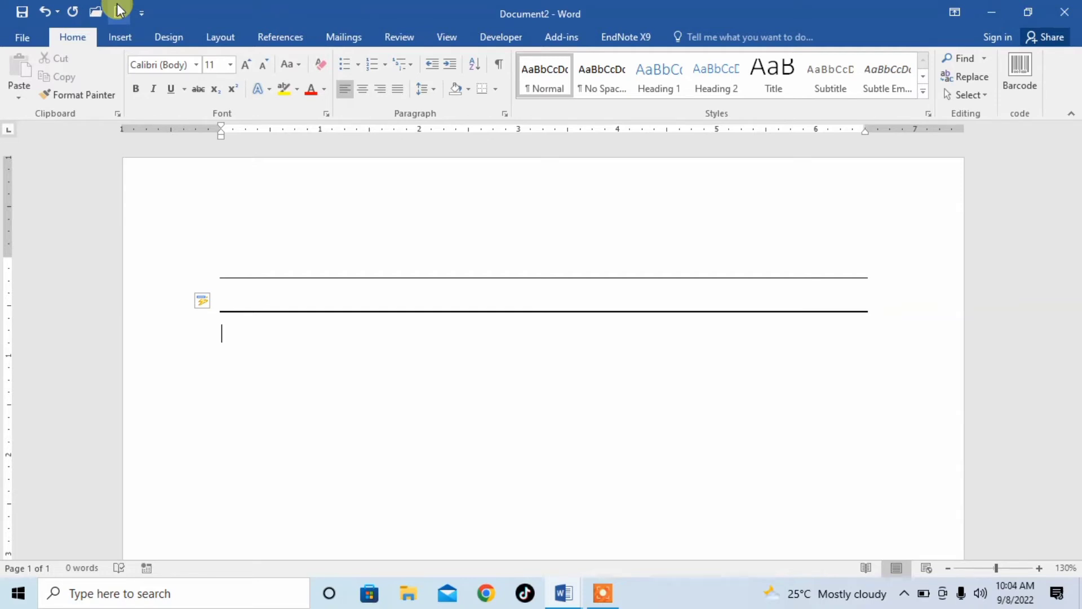
pyautogui.write('===')
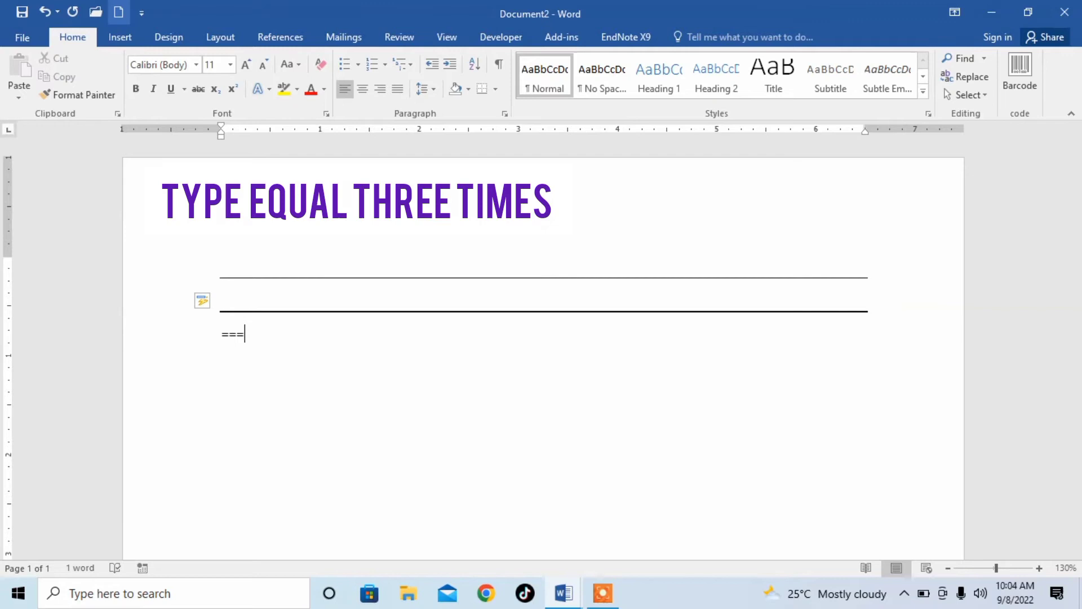
# - Turn three typed equals signs into a double line below the bold one
pyautogui.press('Return')
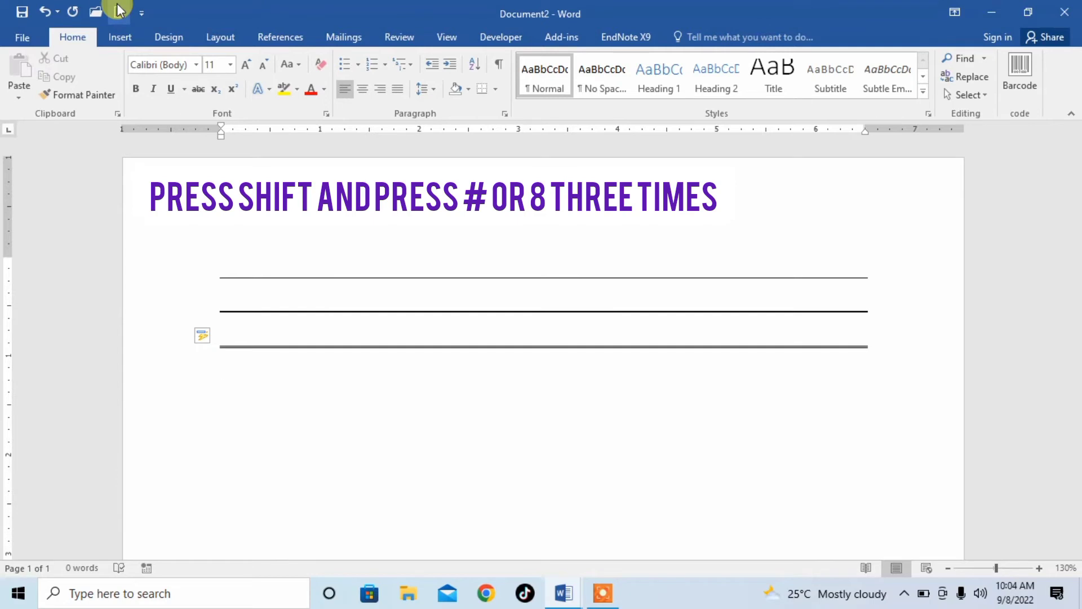
pyautogui.write('#')
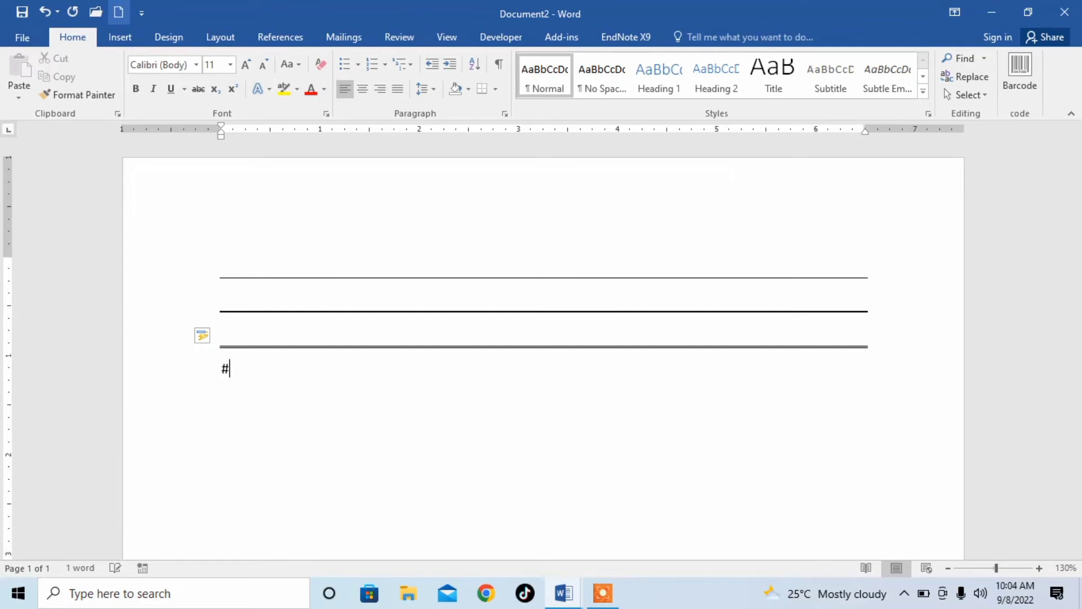
pyautogui.write('##')
# - Turn three typed hash signs into a triple line below the double one
pyautogui.press('Return')
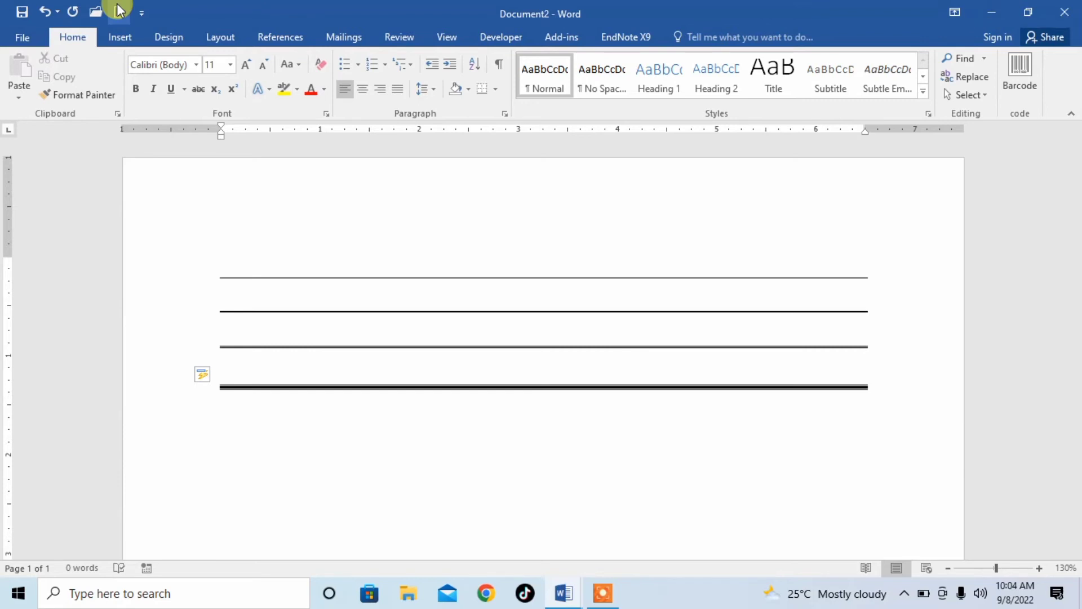
pyautogui.write('*')
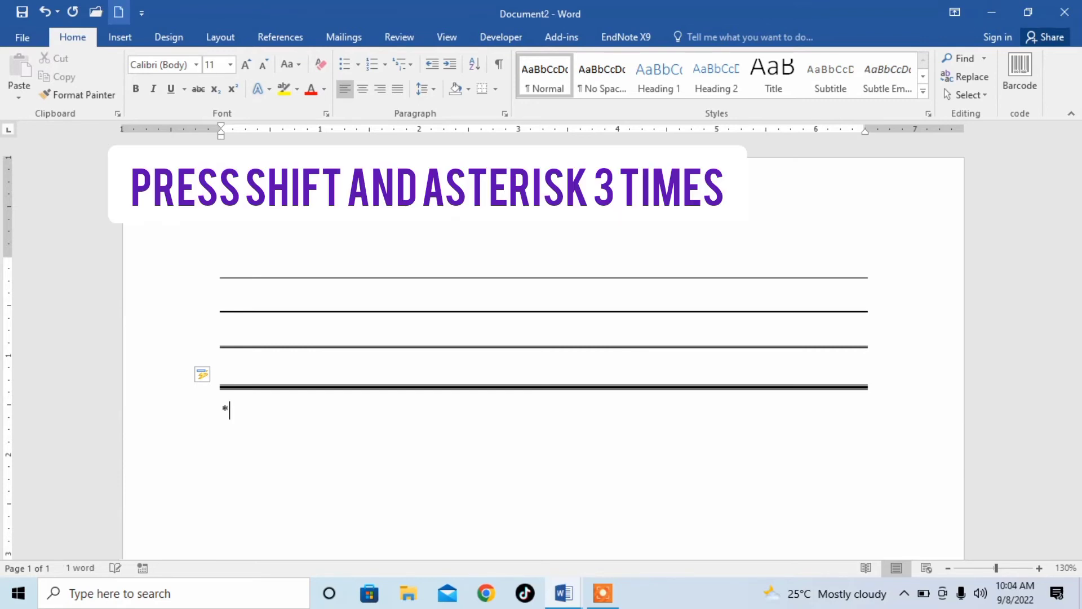
pyautogui.write('**')
# - Turn three typed asterisks into a dotted line below the triple one
pyautogui.press('Return')
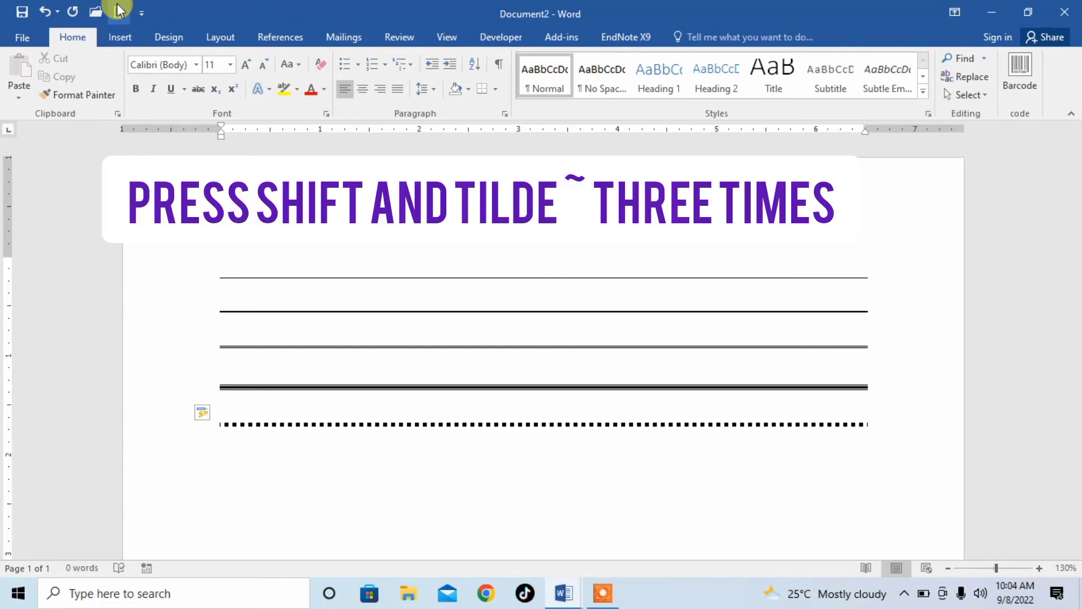
pyautogui.write('~')
pyautogui.write('~~')
# - Turn three typed tildes into a wavy line below the dotted one
pyautogui.press('Return')
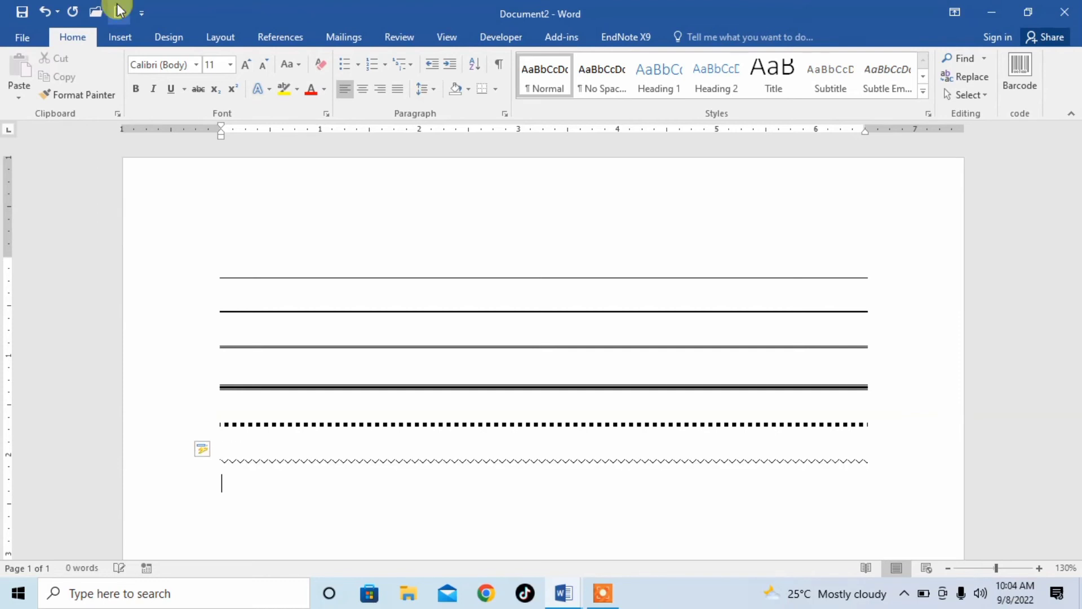